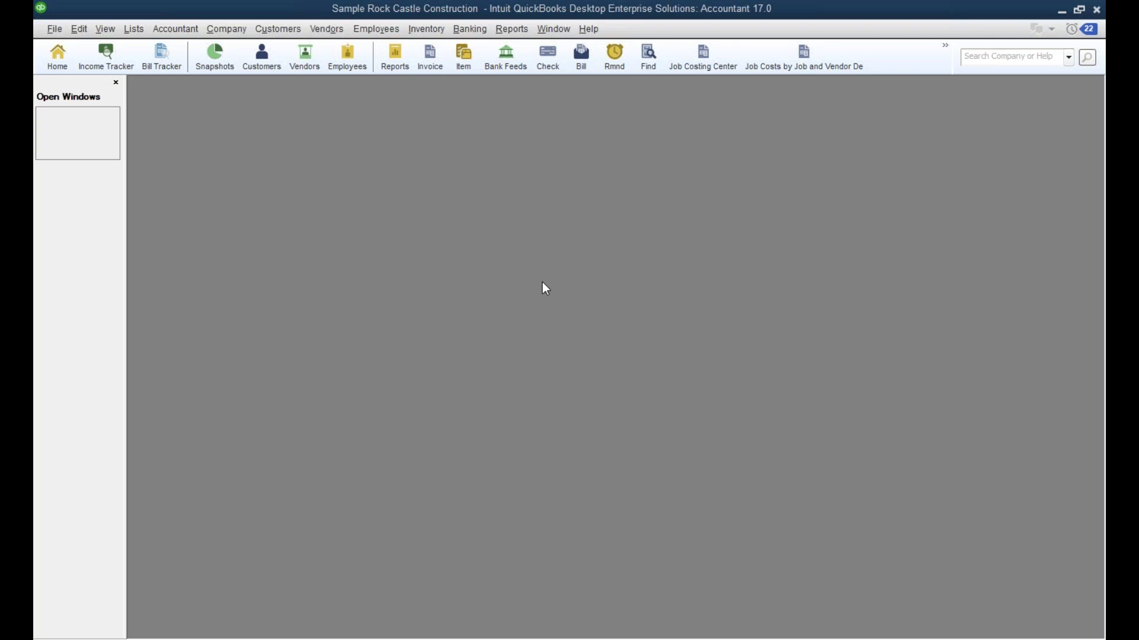
- Open the Find window, view the simple search options, and return to the advanced search filters
{"action": "left_click", "coordinate": [81, 31]}
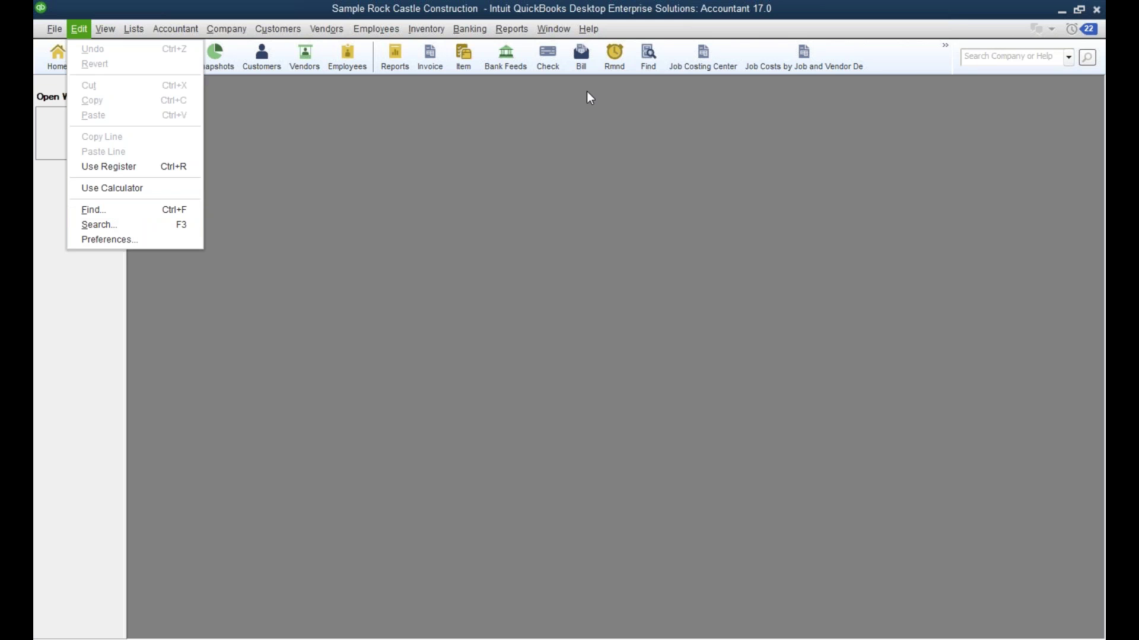
{"action": "left_click", "coordinate": [167, 212]}
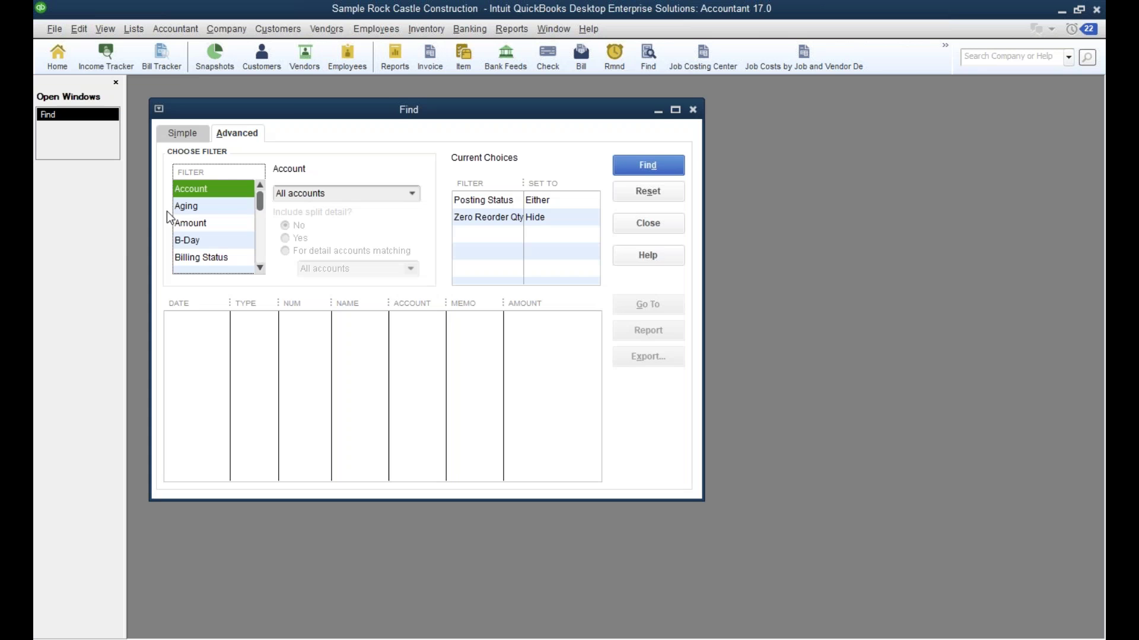
{"action": "left_click", "coordinate": [185, 135]}
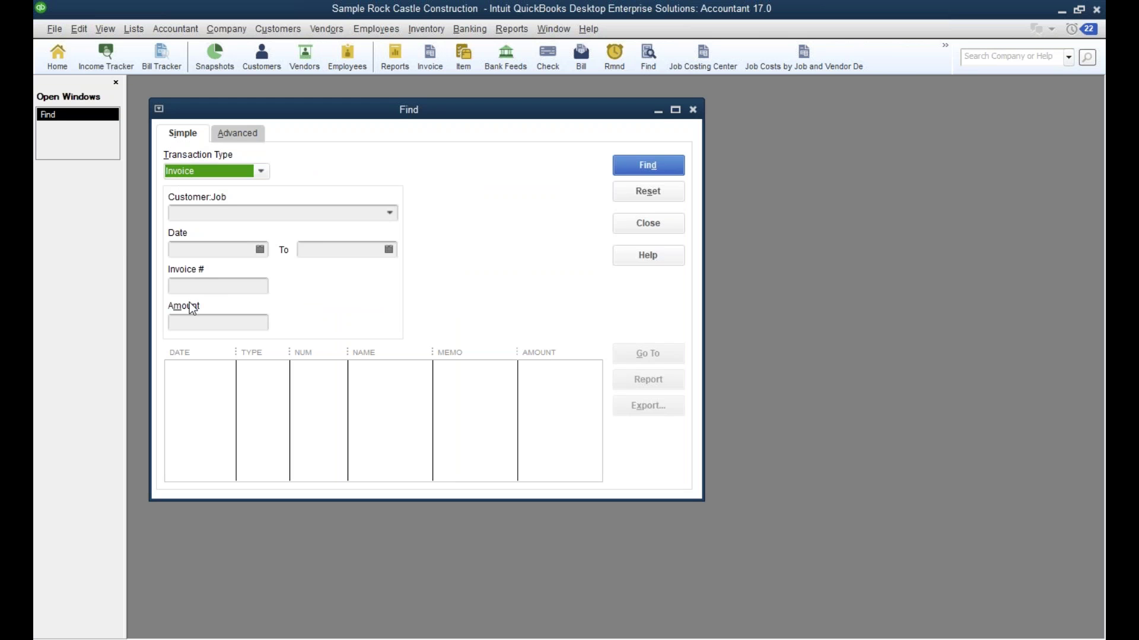
{"action": "left_click", "coordinate": [250, 137]}
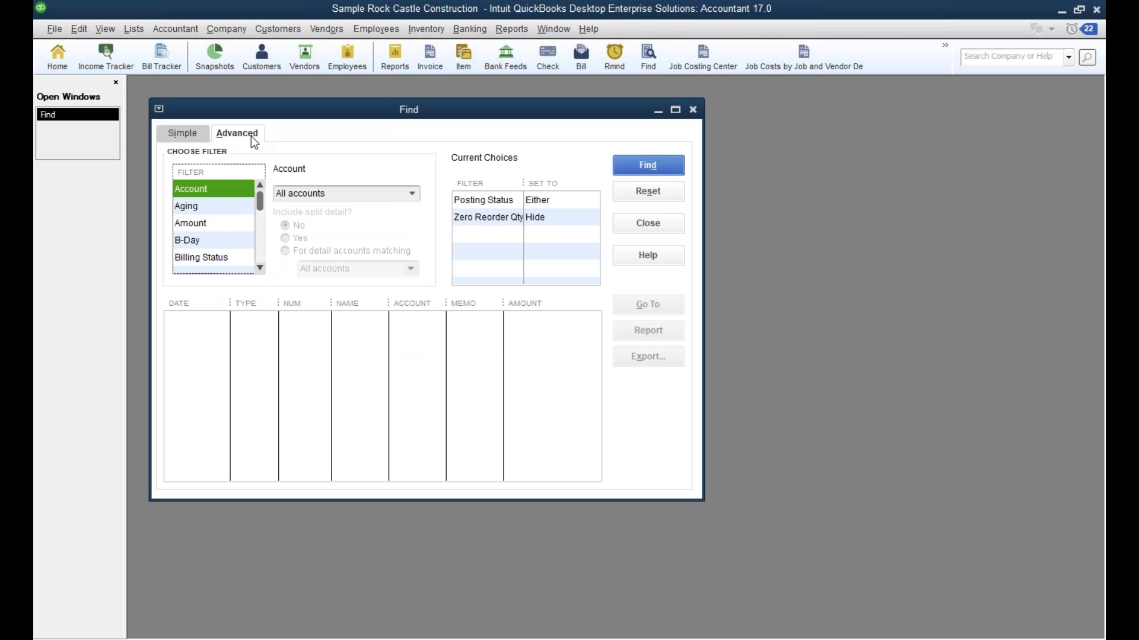
{"action": "mouse_move", "coordinate": [260, 201]}
{"action": "left_mouse_down"}
{"action": "mouse_move", "coordinate": [261, 270]}
{"action": "mouse_move", "coordinate": [262, 198]}
{"action": "left_mouse_up"}
- Filter transactions by an amount equal to 500 and run the search
{"action": "left_click", "coordinate": [205, 224]}
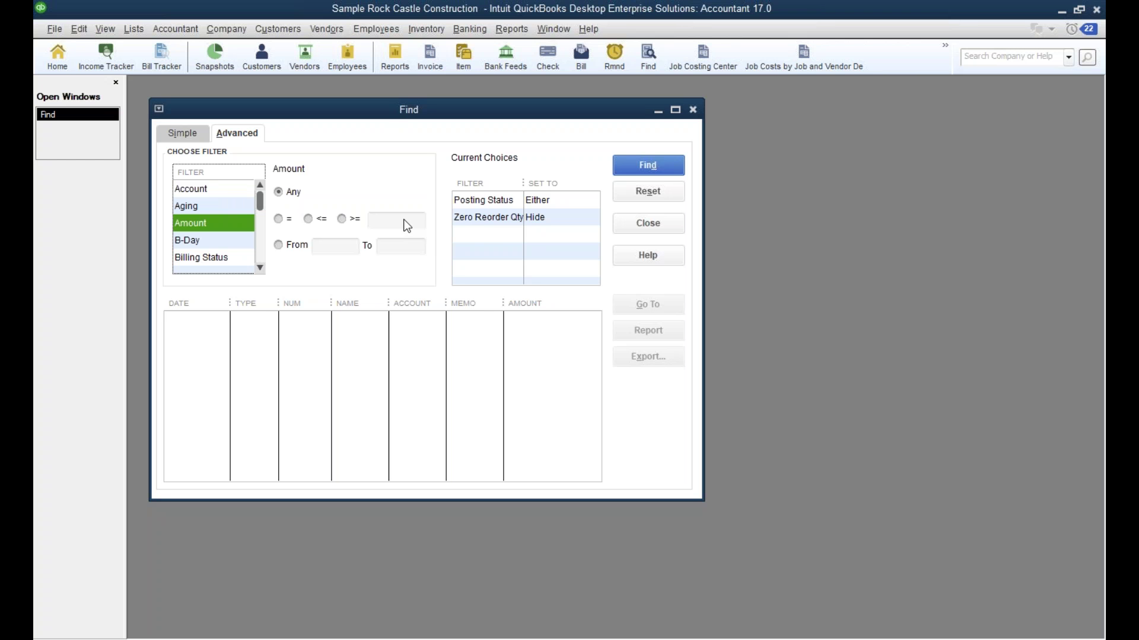
{"action": "left_click", "coordinate": [280, 219]}
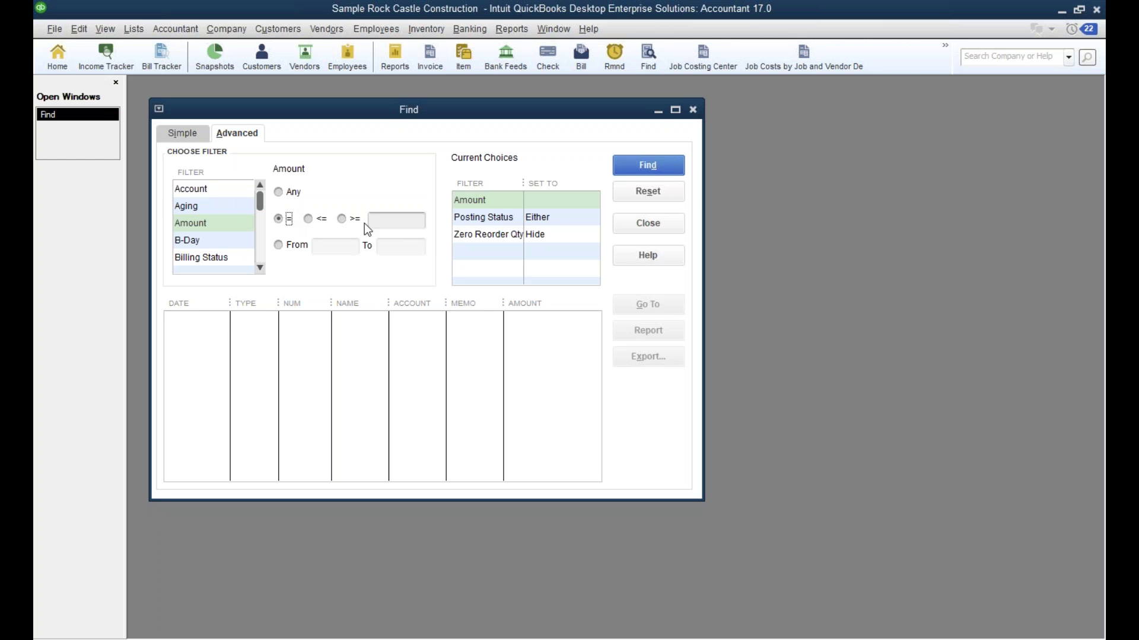
{"action": "left_click", "coordinate": [388, 221]}
{"action": "type", "text": "500"}
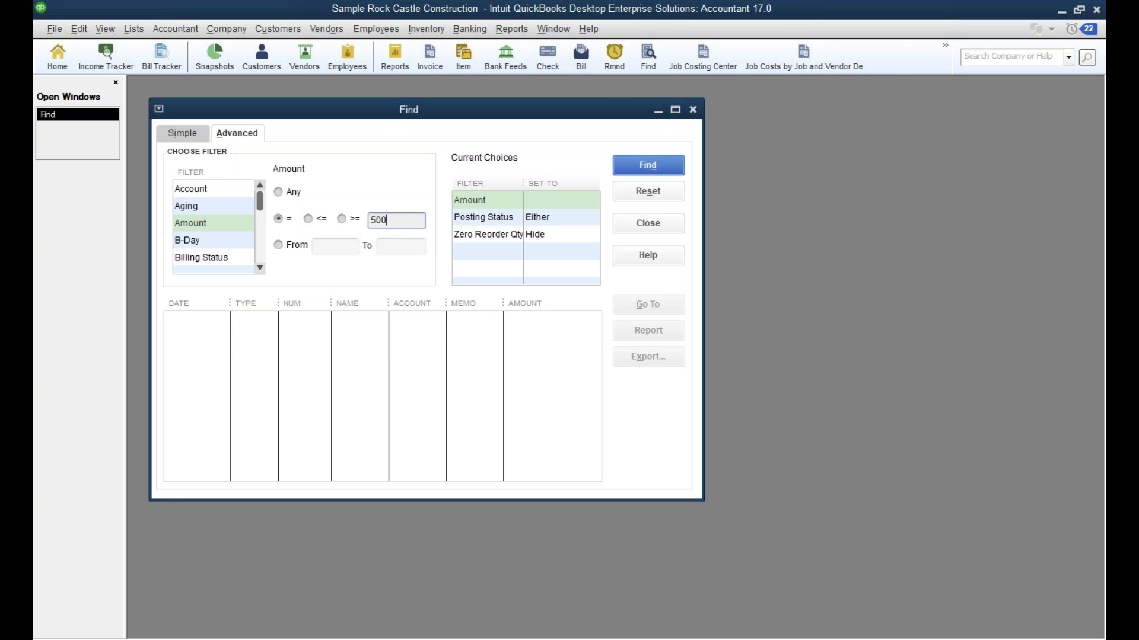
{"action": "left_click", "coordinate": [647, 165]}
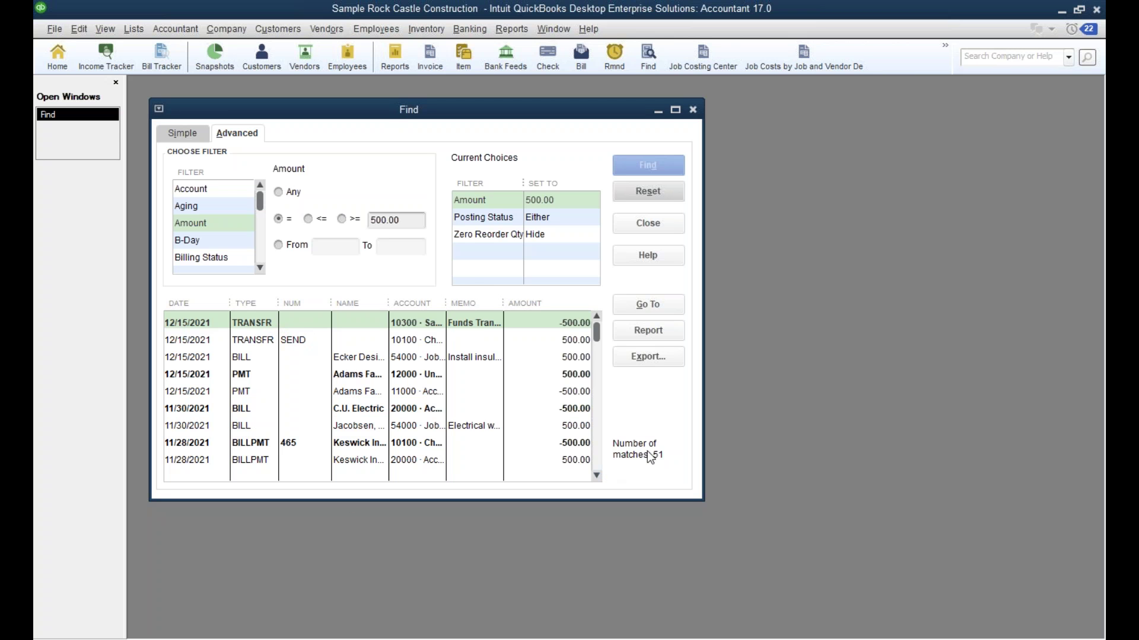
- Look through the list of transactions matching the 500 amount and return to its beginning
{"action": "left_click", "coordinate": [597, 478]}
{"action": "left_click", "coordinate": [597, 478]}
{"action": "left_click", "coordinate": [597, 478]}
{"action": "left_click", "coordinate": [597, 478]}
{"action": "left_click", "coordinate": [597, 477]}
{"action": "left_click", "coordinate": [598, 478]}
{"action": "left_click", "coordinate": [597, 477]}
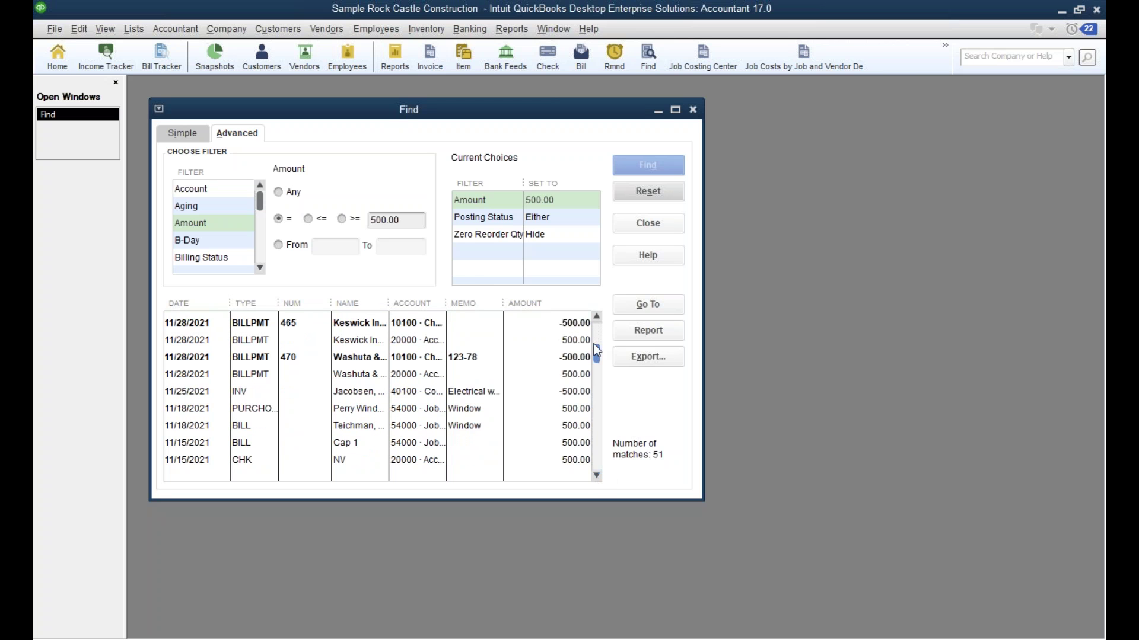
{"action": "left_click_drag", "start_coordinate": [597, 356], "coordinate": [594, 317]}
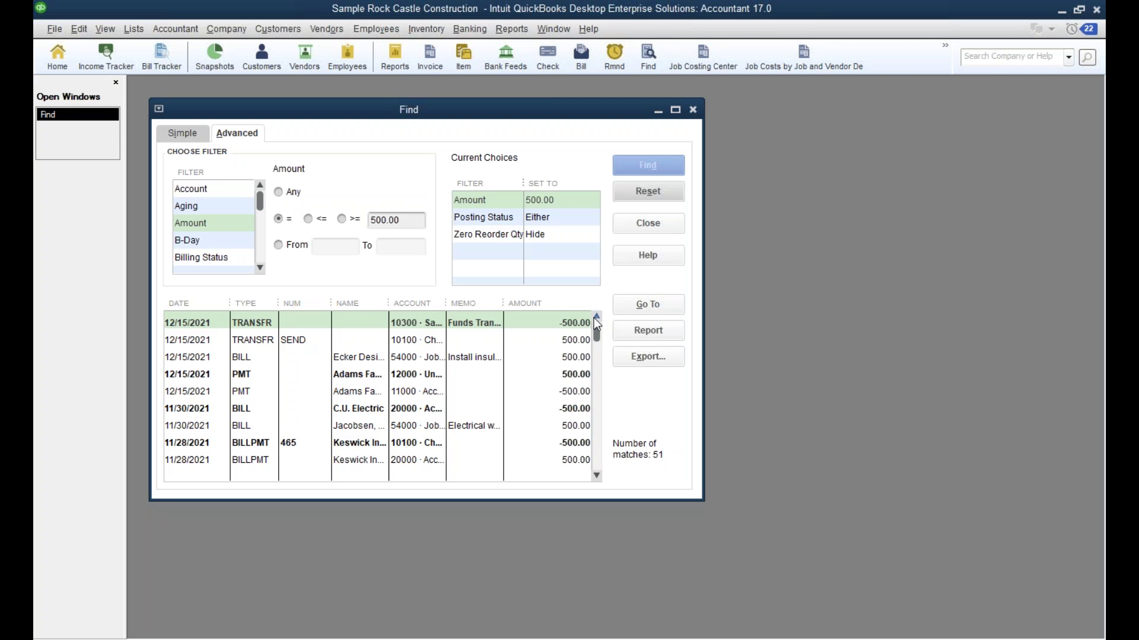
- Add a TransactionType filter set to Bill and rerun the search
{"action": "left_click", "coordinate": [202, 257]}
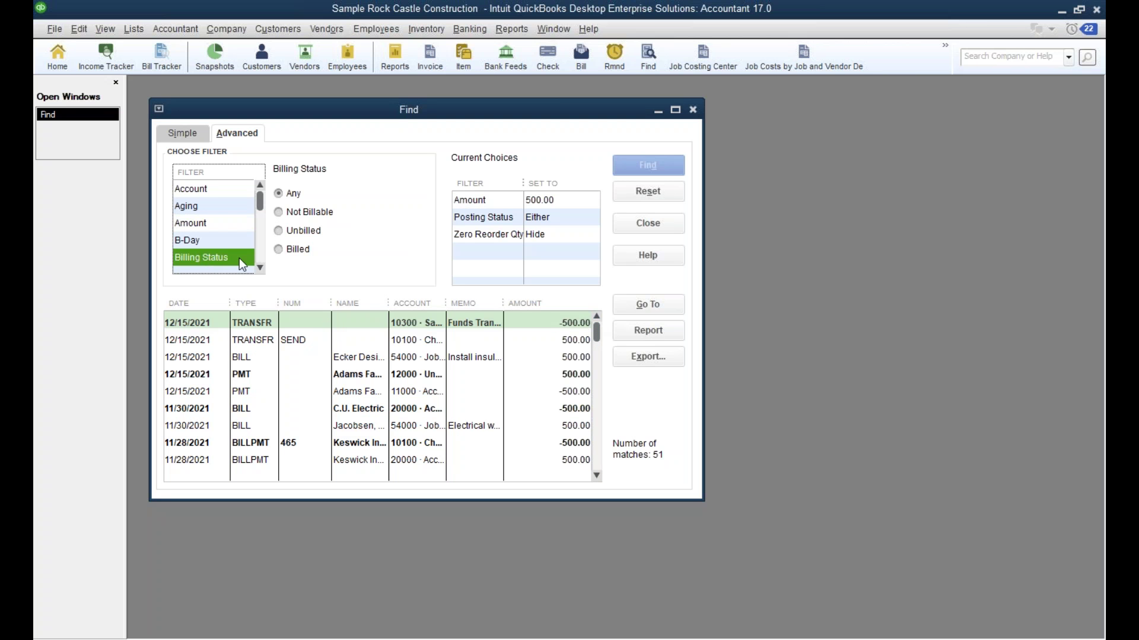
{"action": "key", "text": "t"}
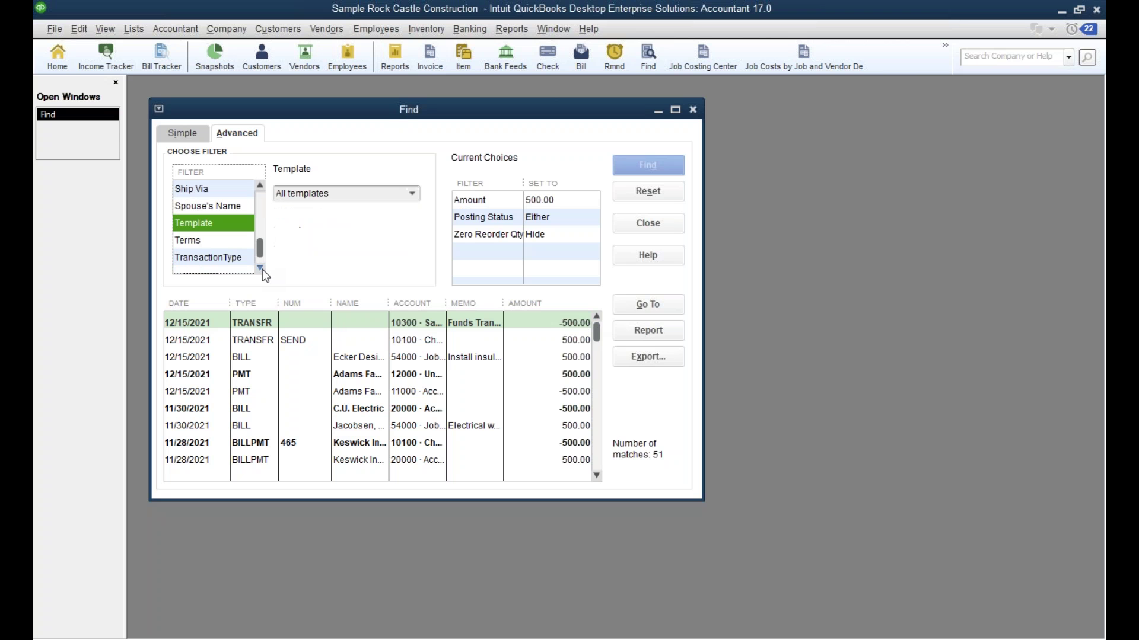
{"action": "left_click", "coordinate": [224, 257]}
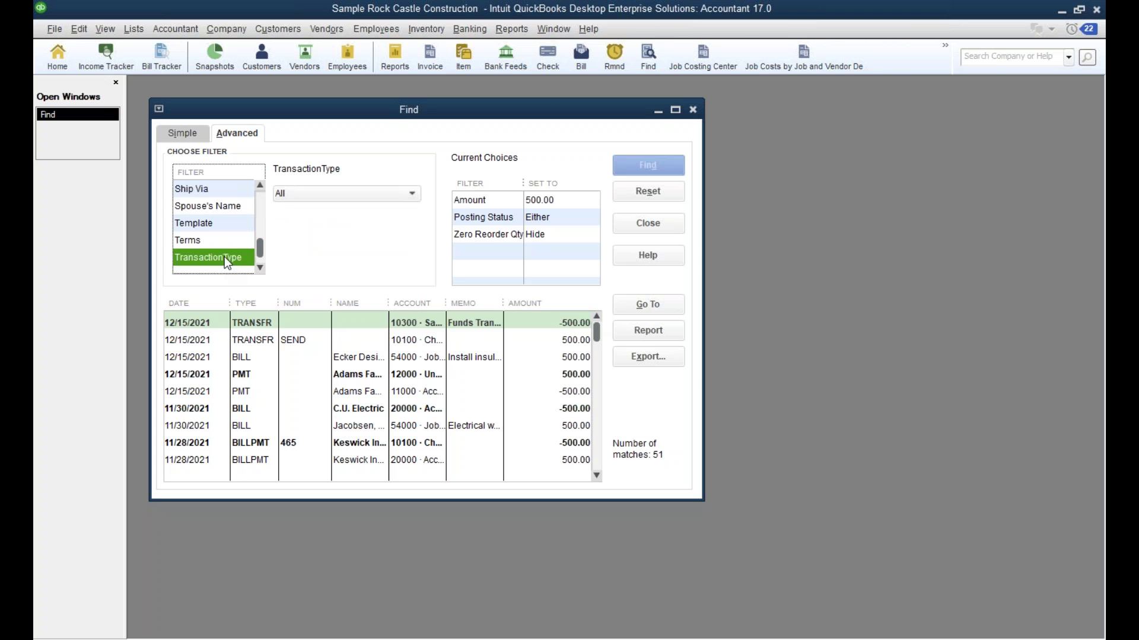
{"action": "left_click", "coordinate": [391, 195]}
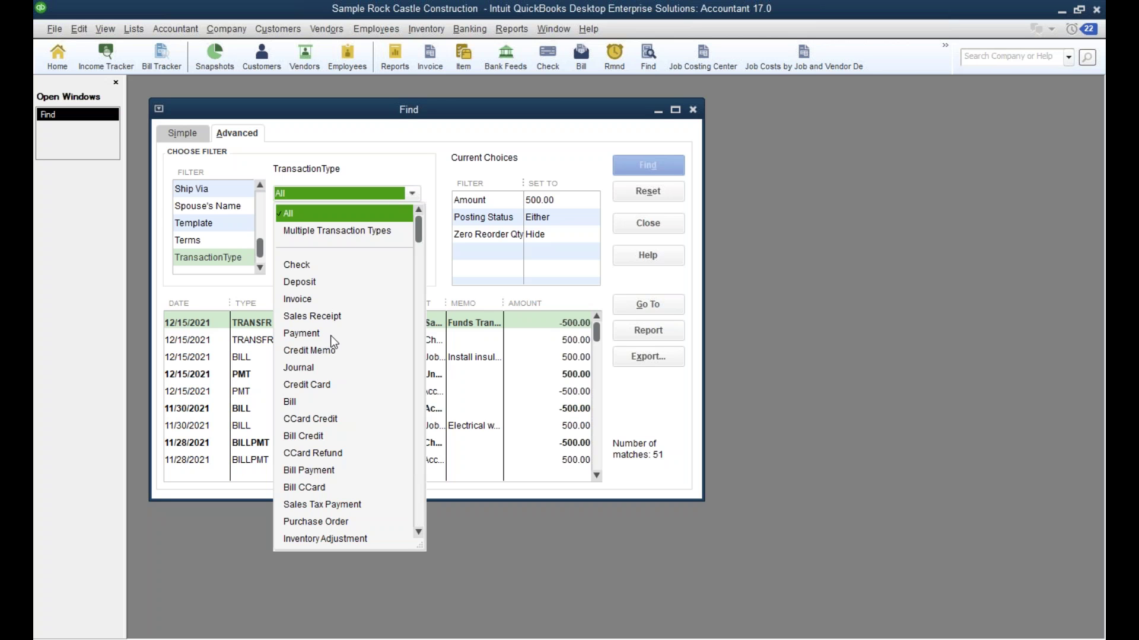
{"action": "left_click", "coordinate": [300, 404]}
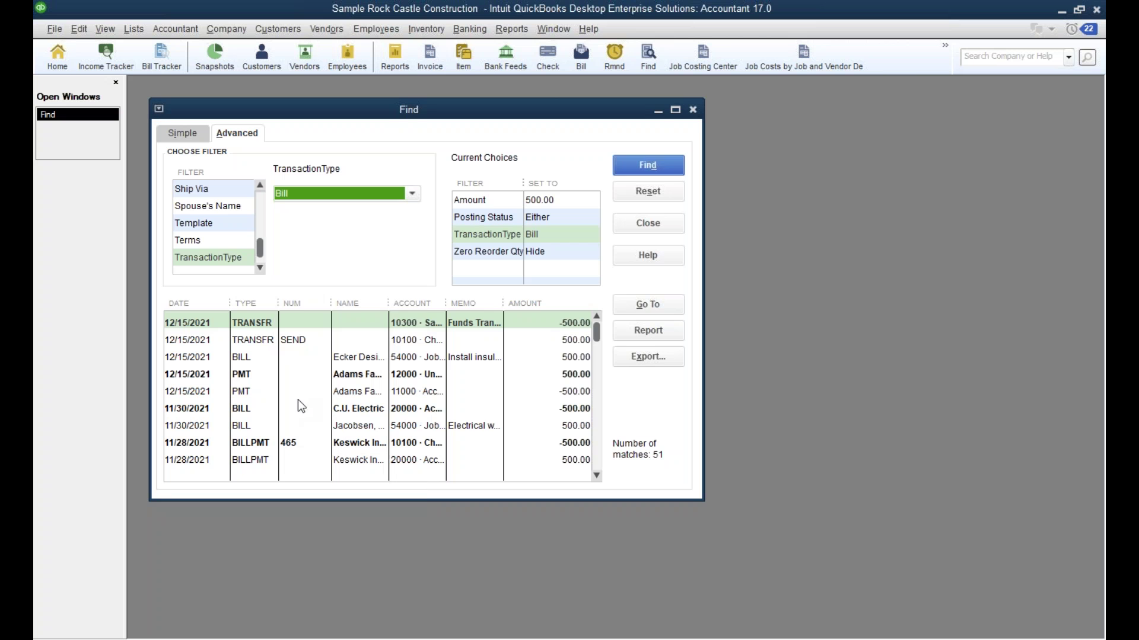
{"action": "left_click", "coordinate": [631, 162]}
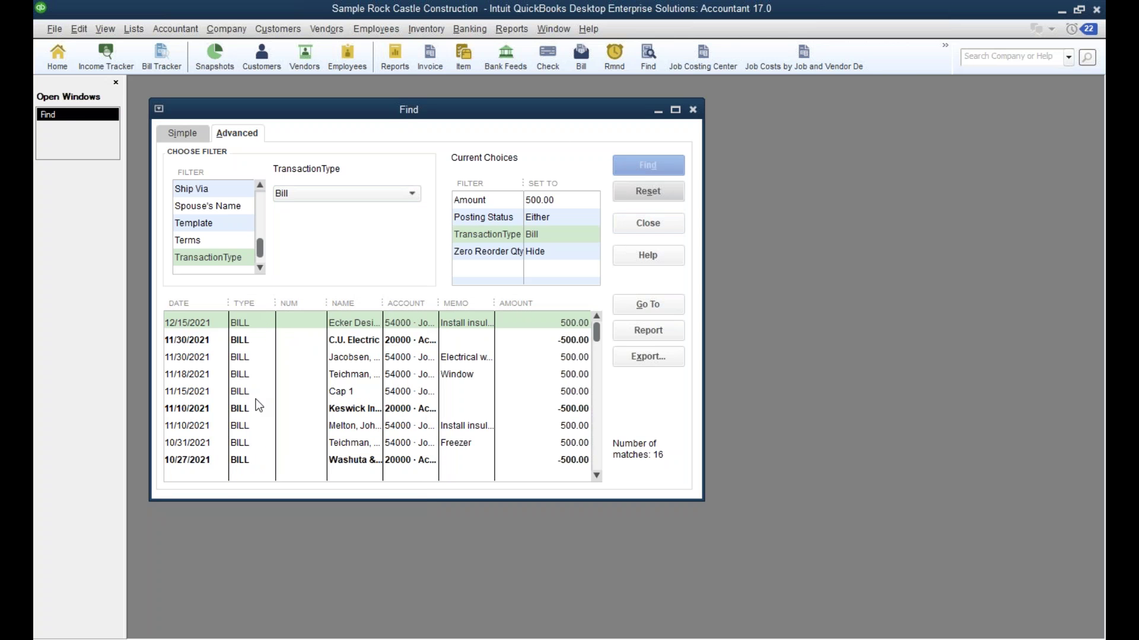
- View the search results as a report, widening the Account column and narrowing the Type column, and close the report
{"action": "left_click", "coordinate": [664, 330]}
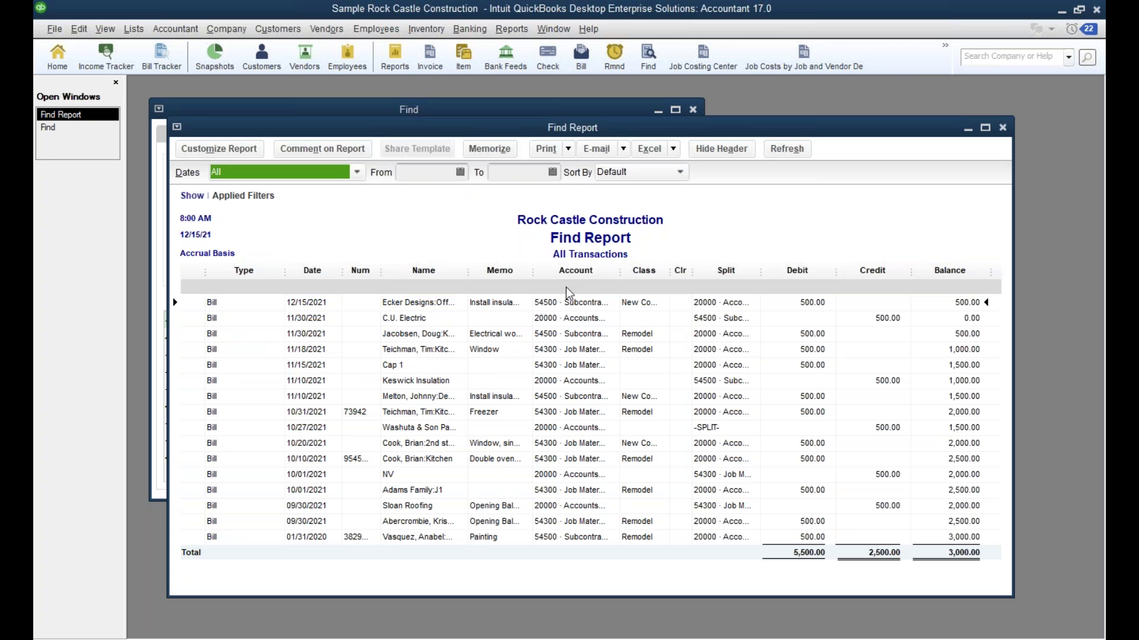
{"action": "left_click_drag", "start_coordinate": [622, 276], "coordinate": [648, 271]}
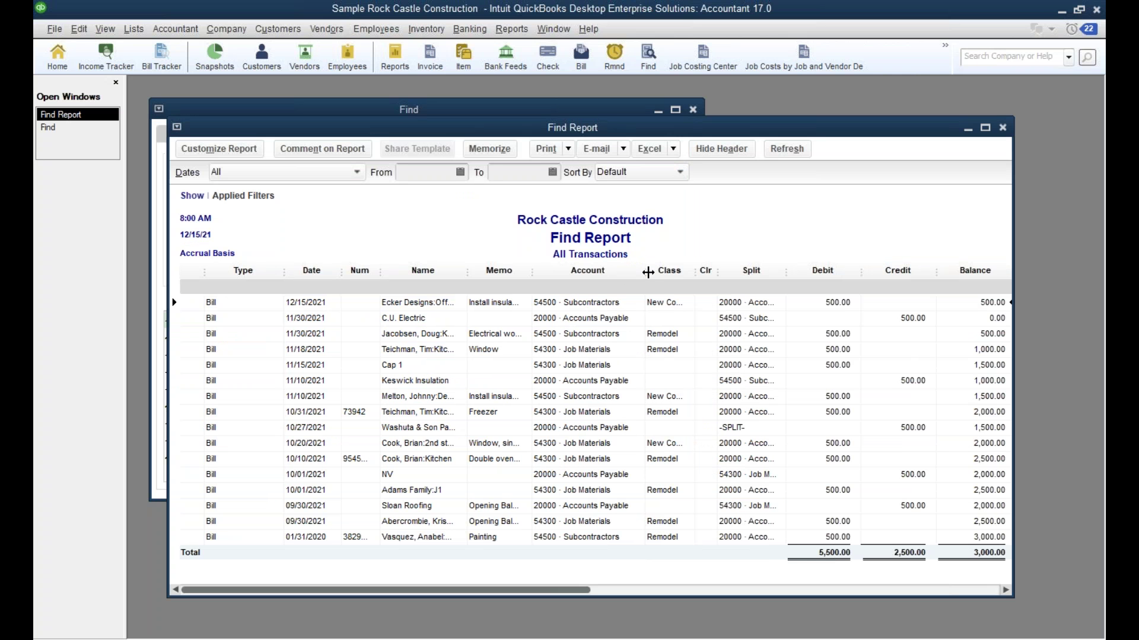
{"action": "left_click_drag", "start_coordinate": [283, 271], "coordinate": [251, 270]}
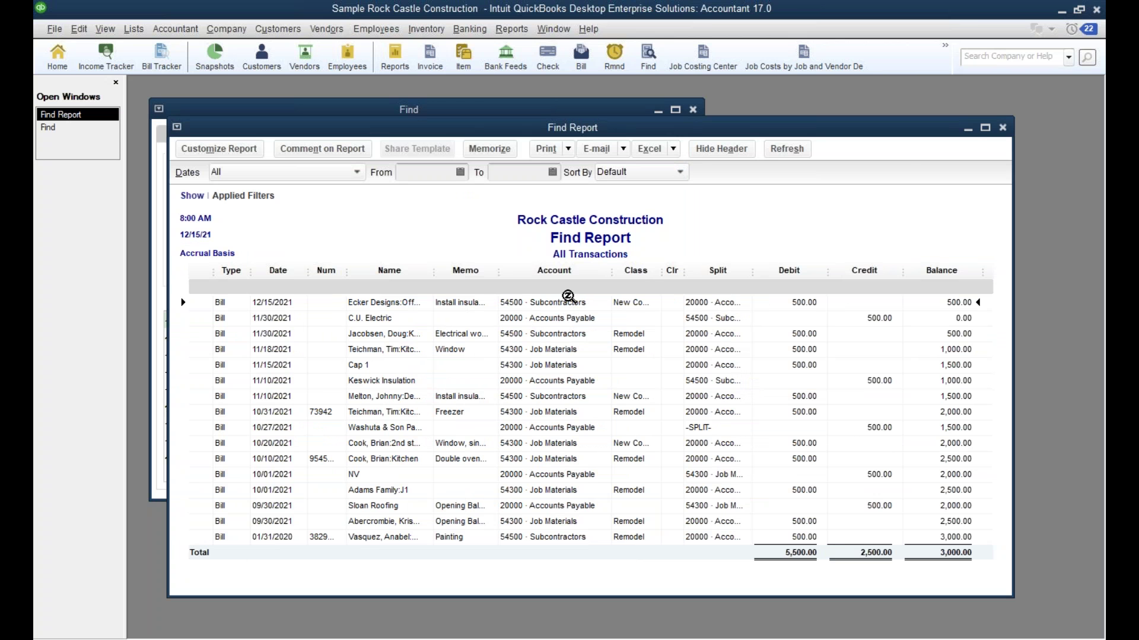
{"action": "left_click", "coordinate": [1002, 128]}
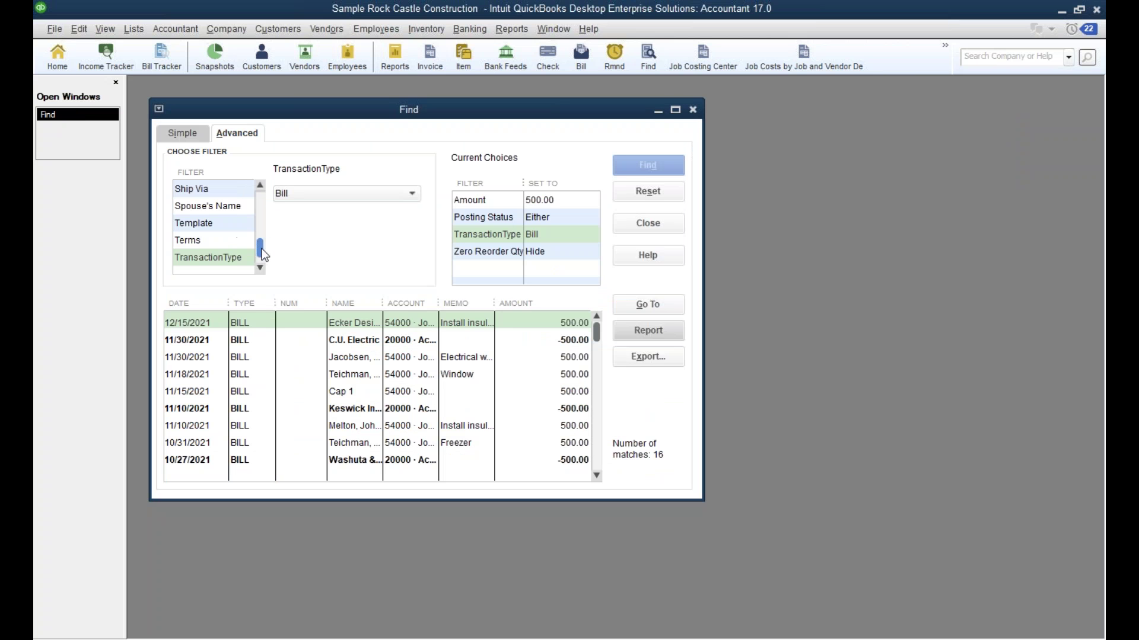
- Add a Date filter from 11/01/2021 to 11/30/2021 and rerun the search
{"action": "left_click_drag", "start_coordinate": [259, 248], "coordinate": [259, 200]}
{"action": "left_click", "coordinate": [208, 239]}
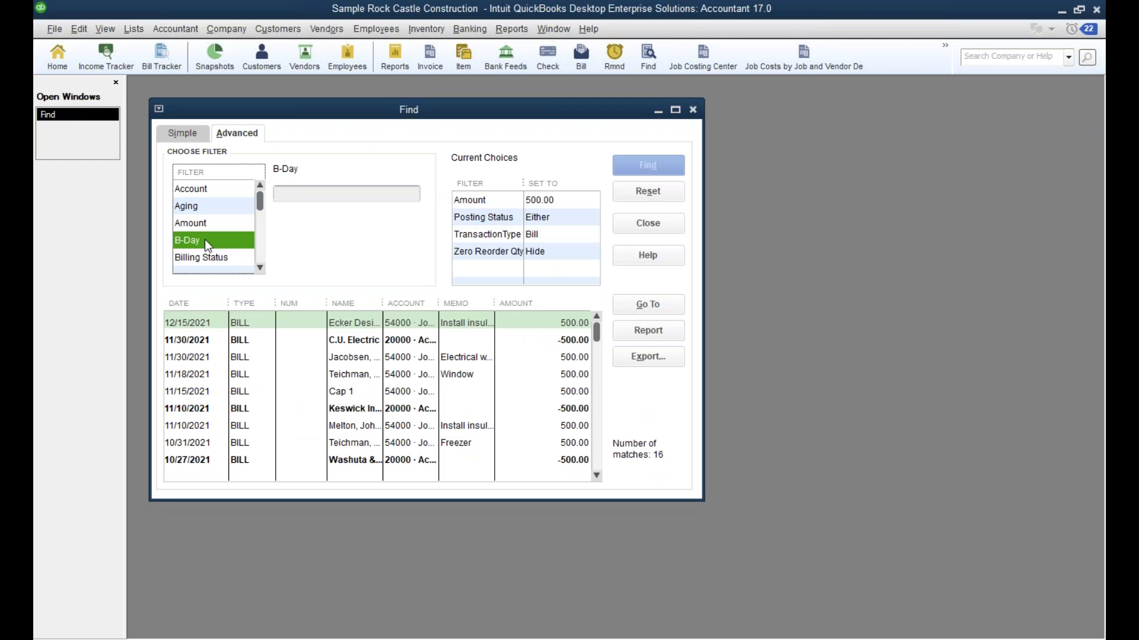
{"action": "scroll", "coordinate": [205, 245], "scroll_direction": "down", "scroll_amount": 2}
{"action": "left_click", "coordinate": [213, 229]}
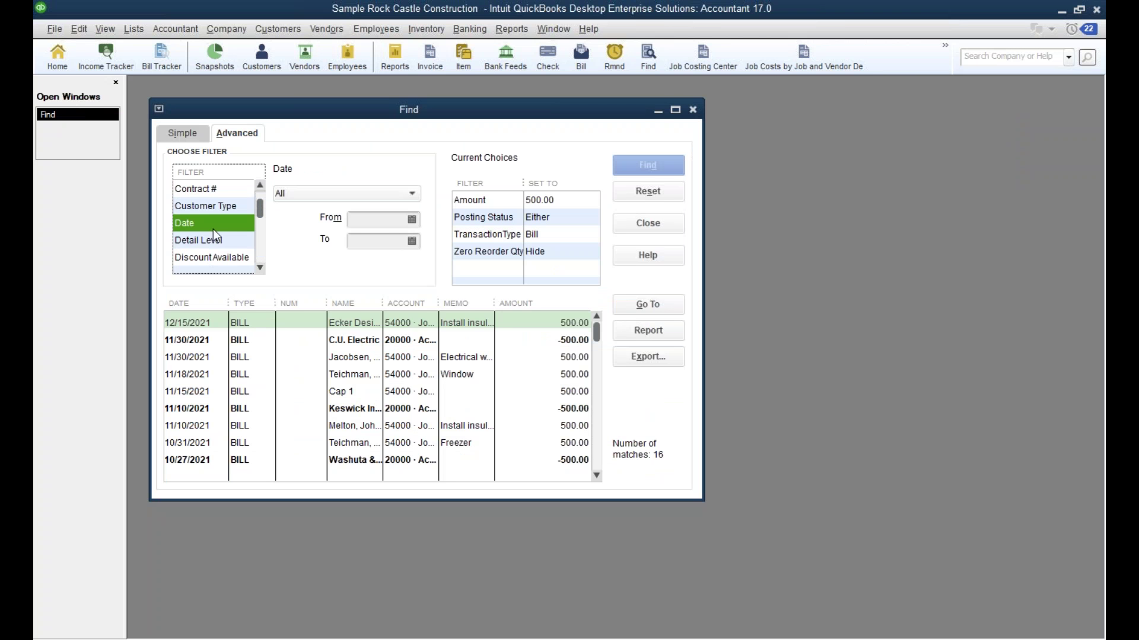
{"action": "left_click", "coordinate": [367, 220]}
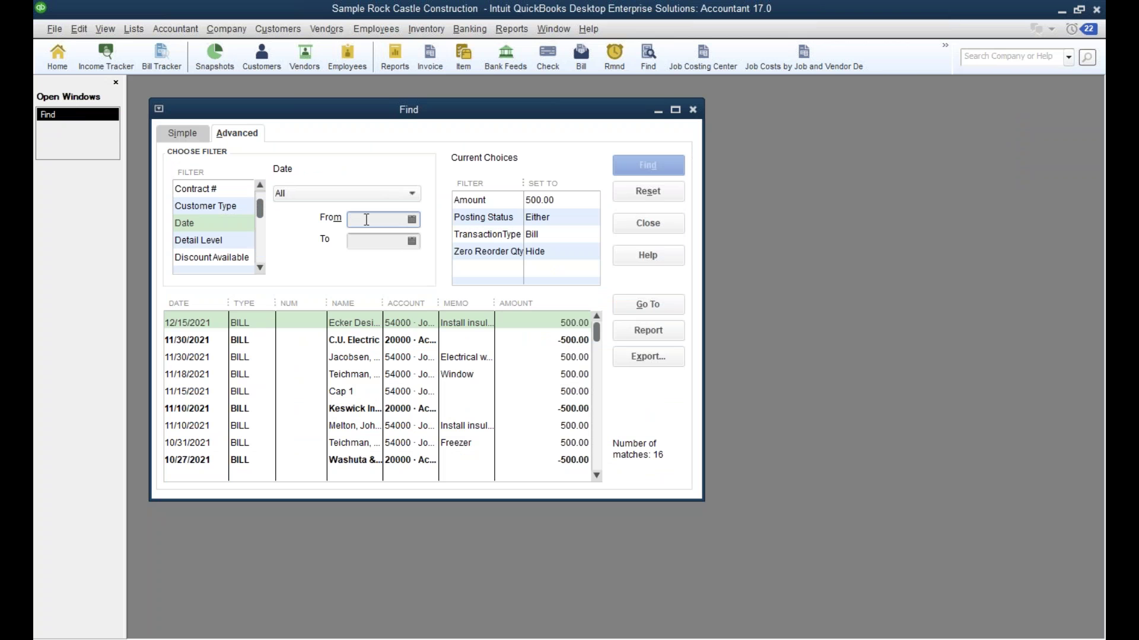
{"action": "type", "text": "11/01/"}
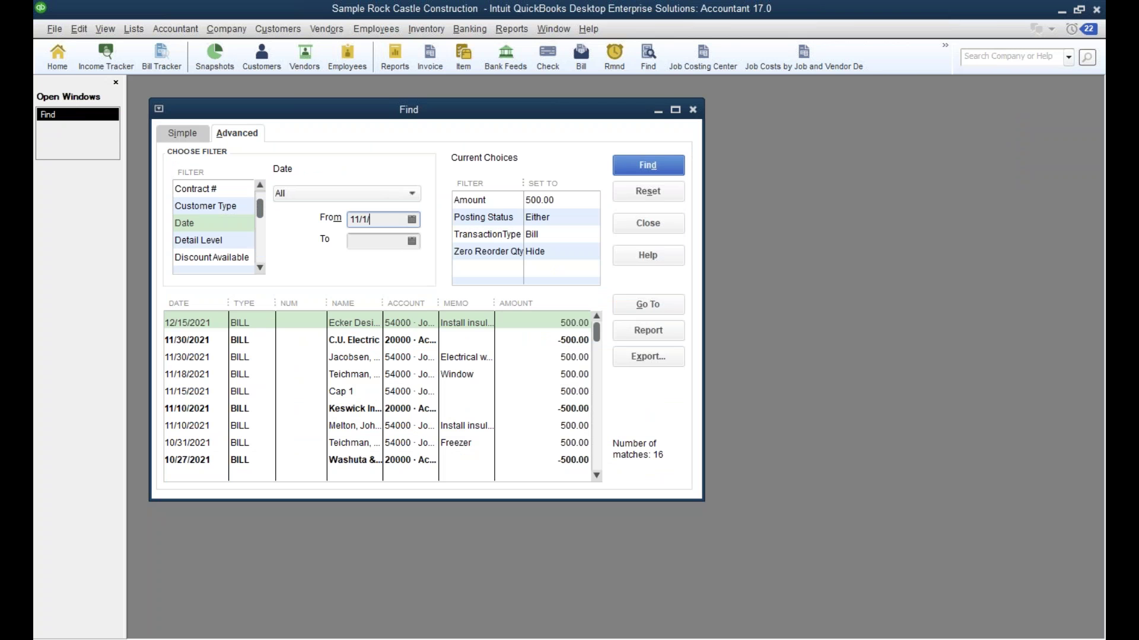
{"action": "type", "text": "2021"}
{"action": "key", "text": "Tab"}
{"action": "type", "text": "11/30/21"}
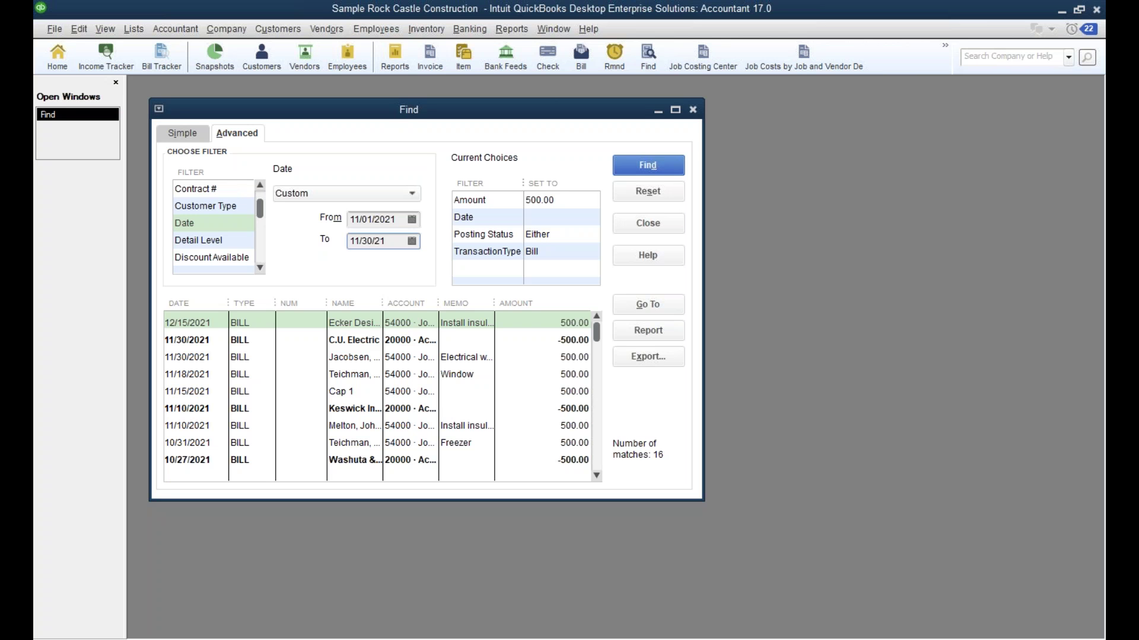
{"action": "key", "text": "Tab"}
{"action": "left_click", "coordinate": [675, 166]}
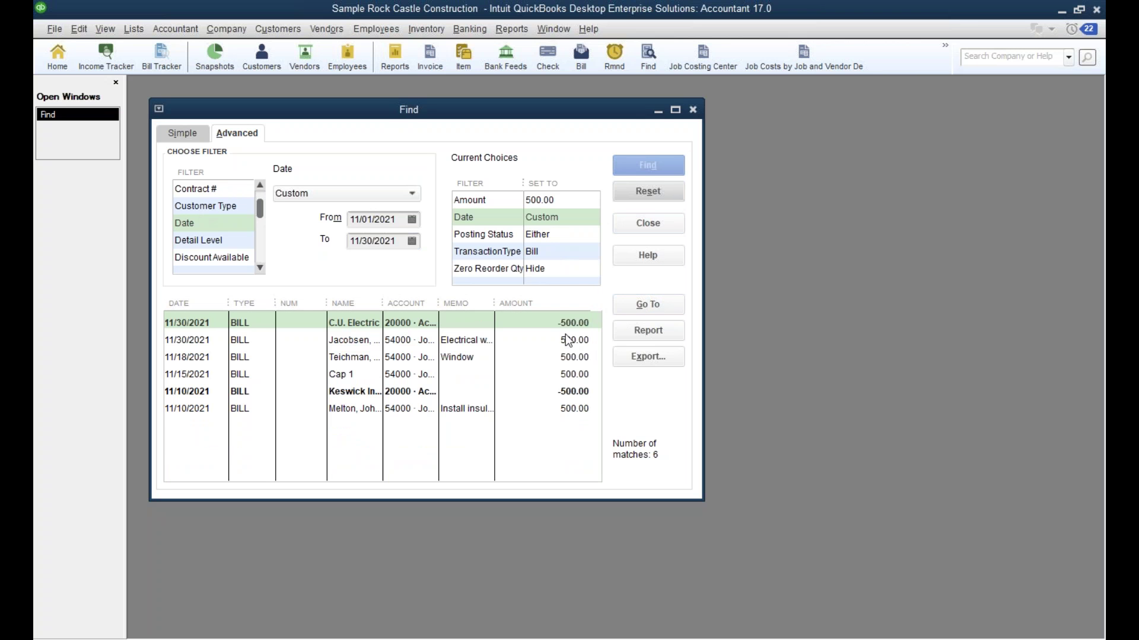
- Remove the TransactionType and Date filters from the current choices and rerun the search
{"action": "left_click", "coordinate": [554, 250]}
{"action": "key", "text": "Delete"}
{"action": "left_click", "coordinate": [568, 219]}
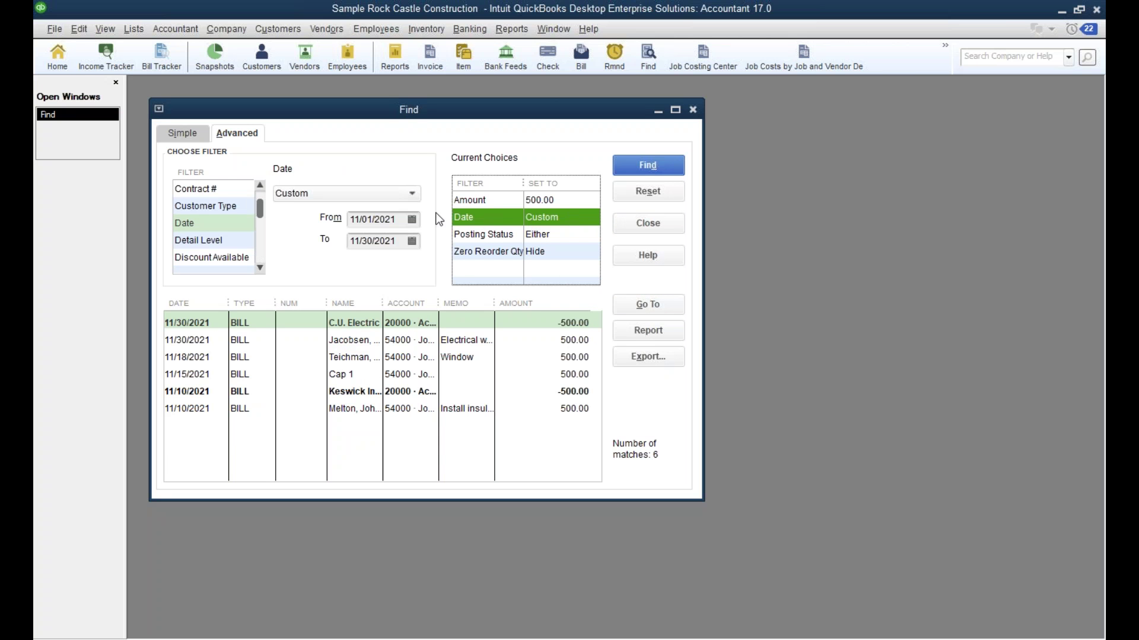
{"action": "key", "text": "Delete"}
{"action": "left_click", "coordinate": [636, 166]}
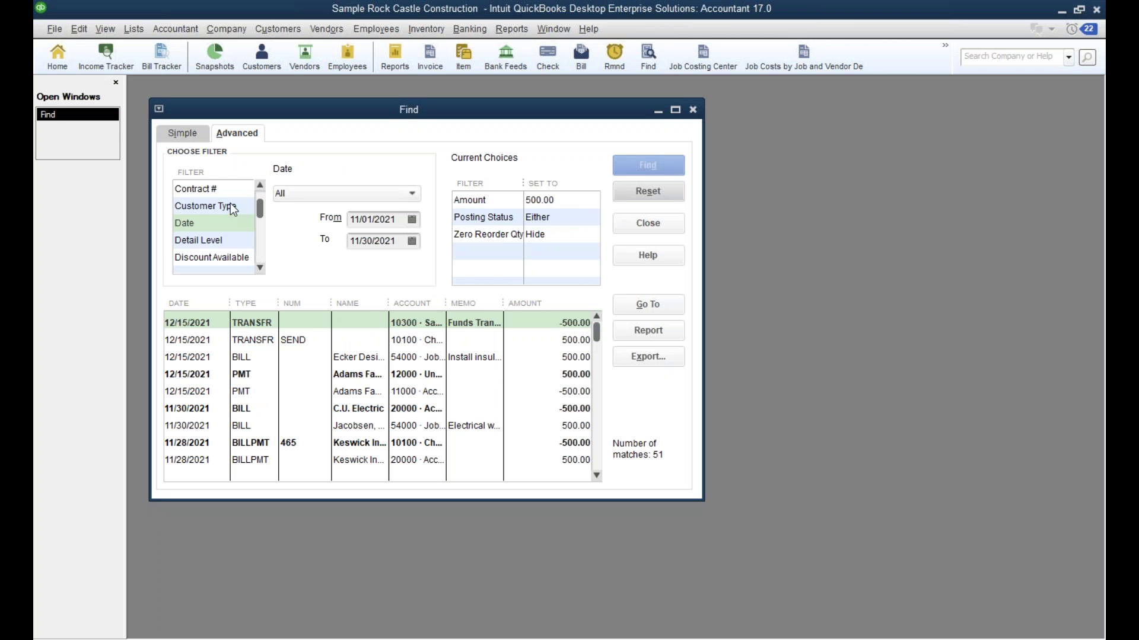
- Set the Posting Status filter to Non-posting and rerun the search
{"action": "left_click", "coordinate": [262, 269]}
{"action": "left_click", "coordinate": [262, 269]}
{"action": "left_click", "coordinate": [262, 269]}
{"action": "left_click", "coordinate": [263, 270]}
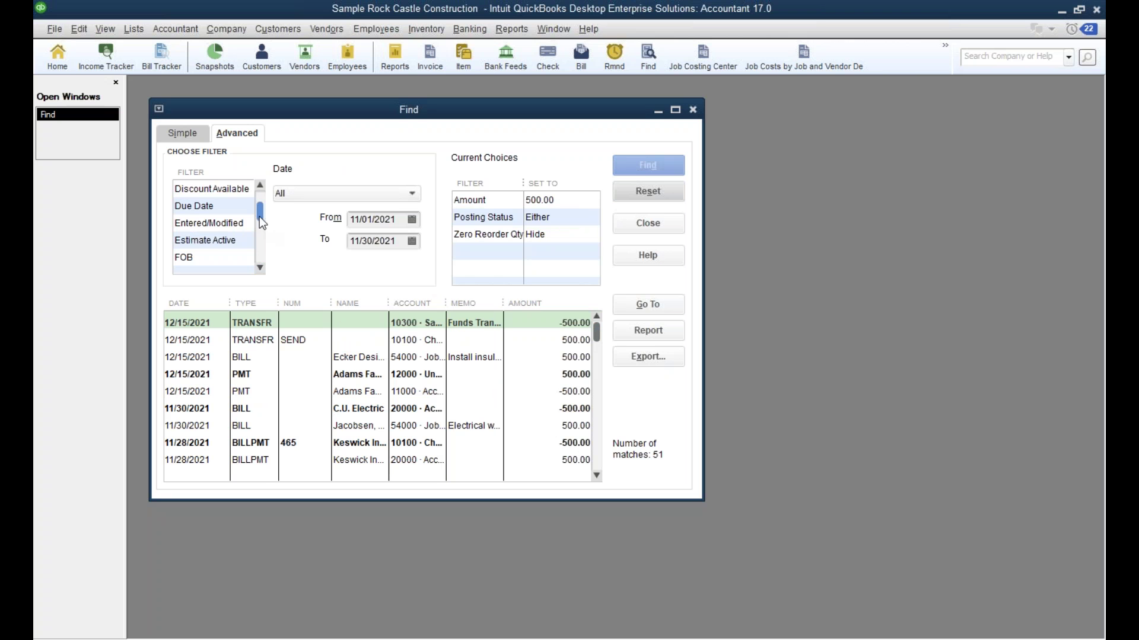
{"action": "left_click", "coordinate": [487, 220]}
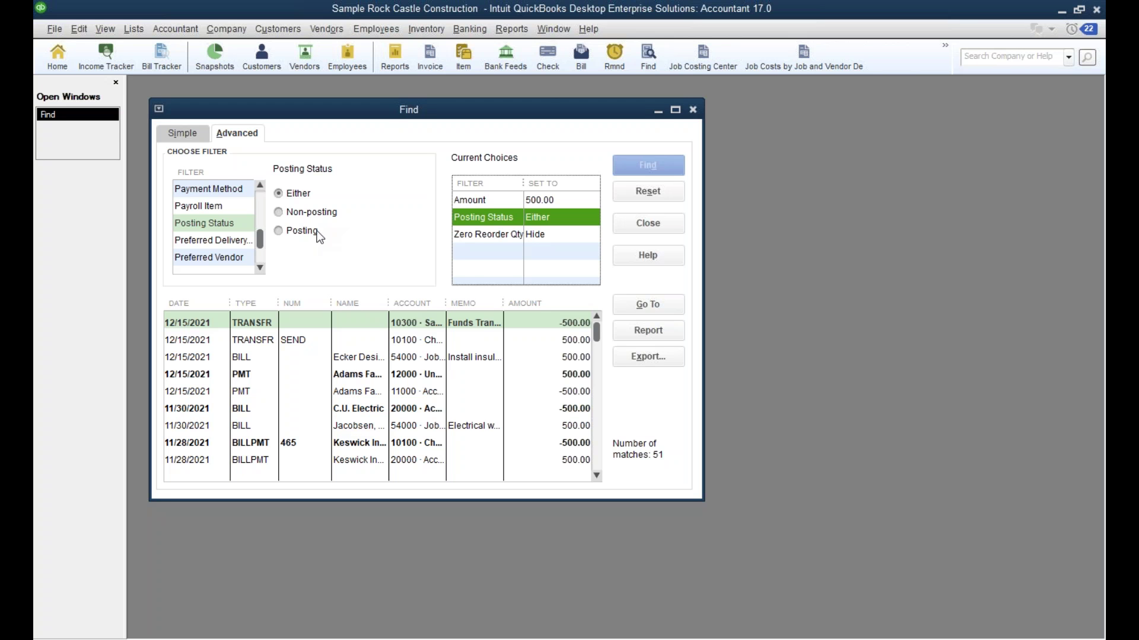
{"action": "left_click", "coordinate": [280, 214]}
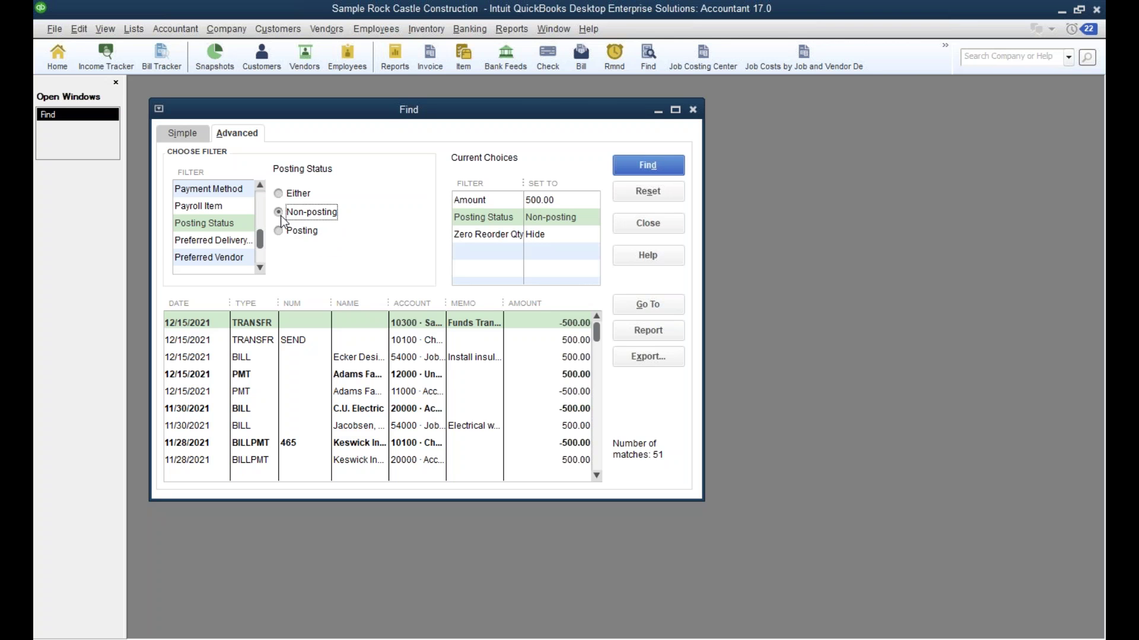
{"action": "left_click", "coordinate": [638, 160]}
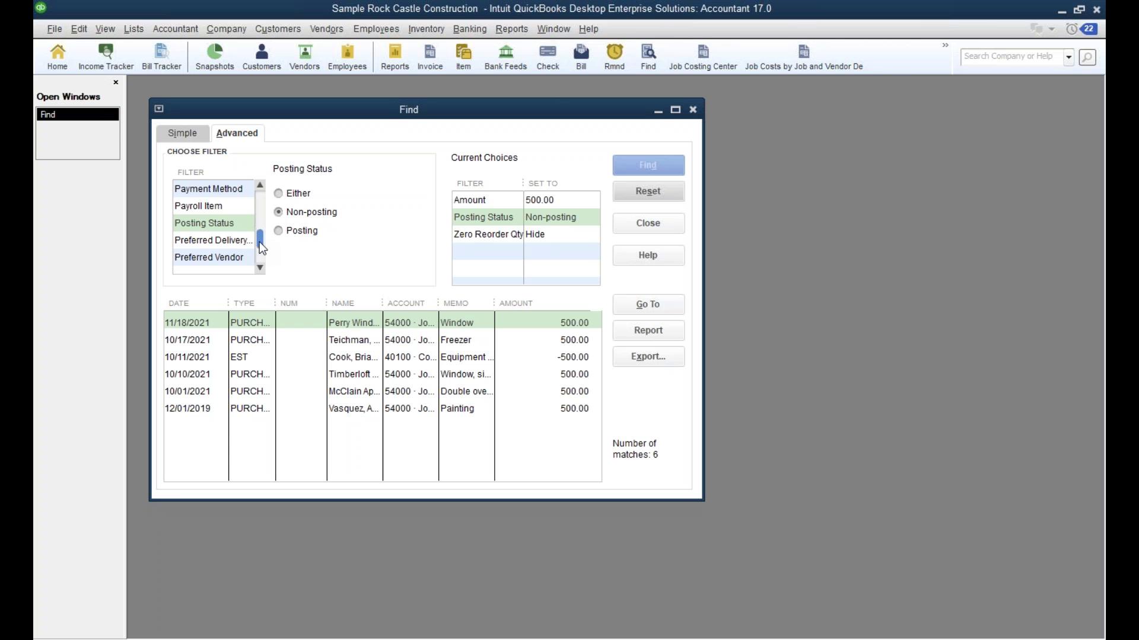
- Reset all search criteria in the Find window and return to the start of the filter list
{"action": "left_click", "coordinate": [237, 191]}
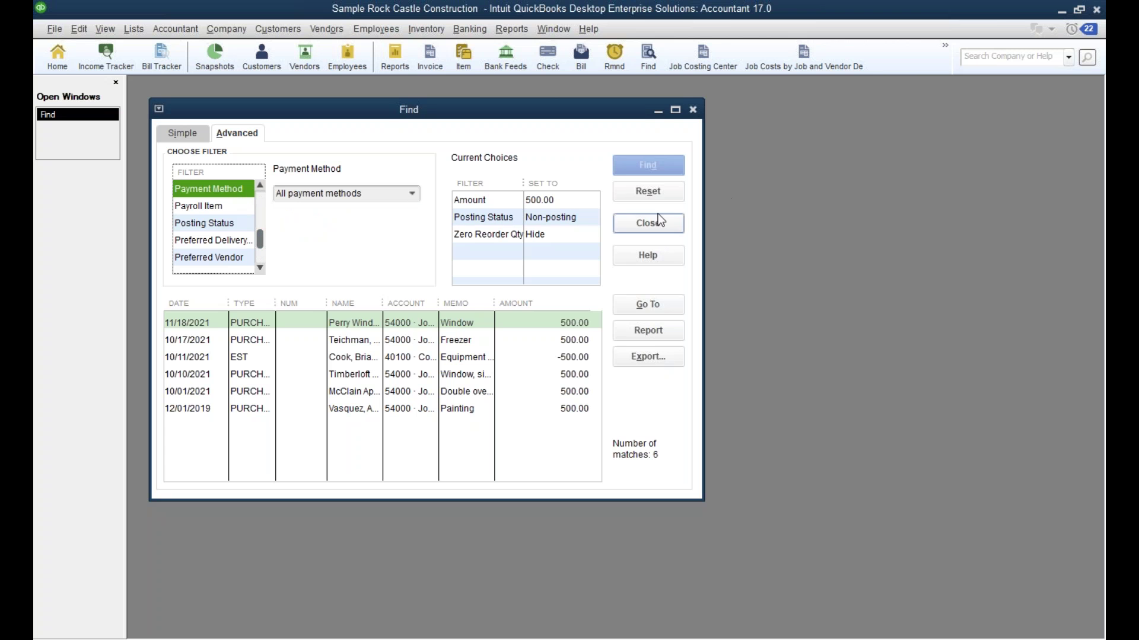
{"action": "left_click", "coordinate": [648, 192]}
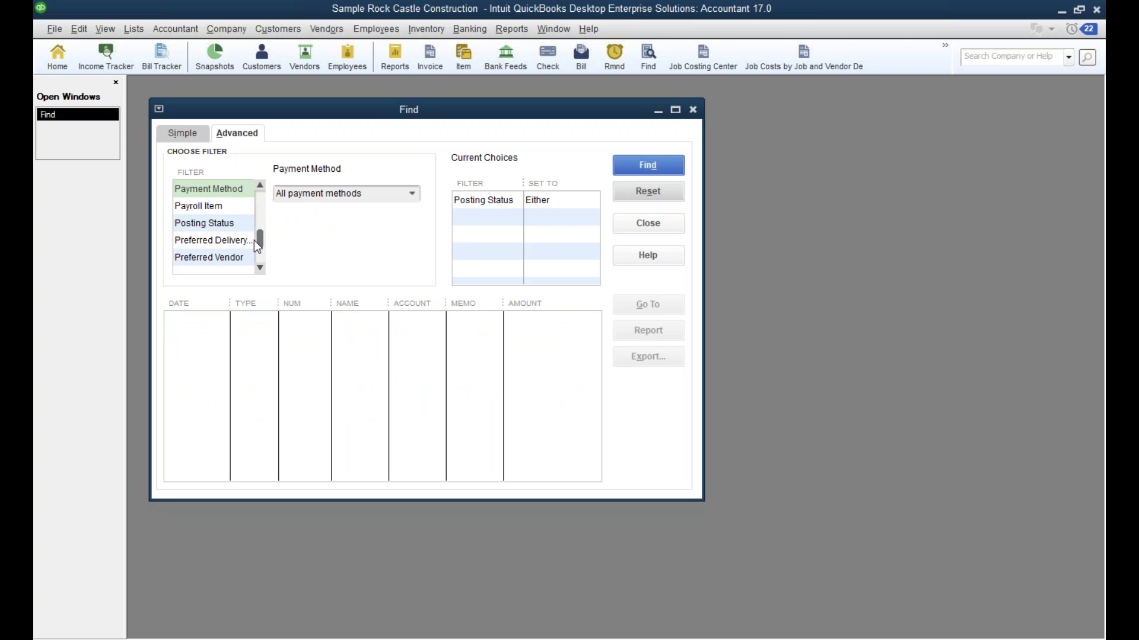
{"action": "left_click_drag", "start_coordinate": [265, 239], "coordinate": [261, 186]}
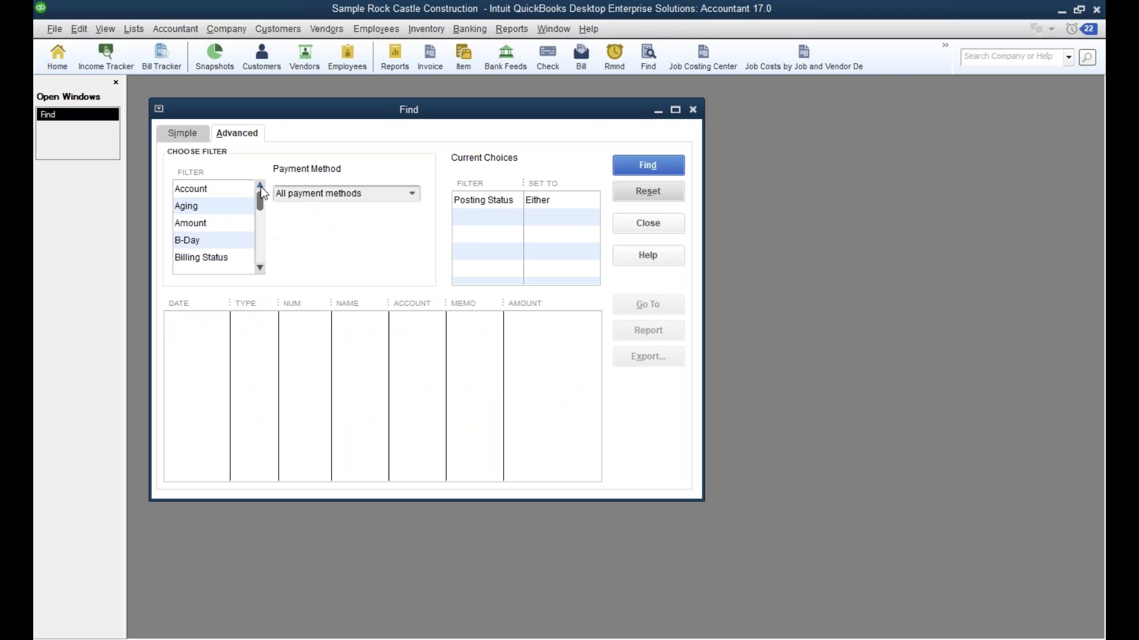
{"action": "left_click", "coordinate": [222, 222]}
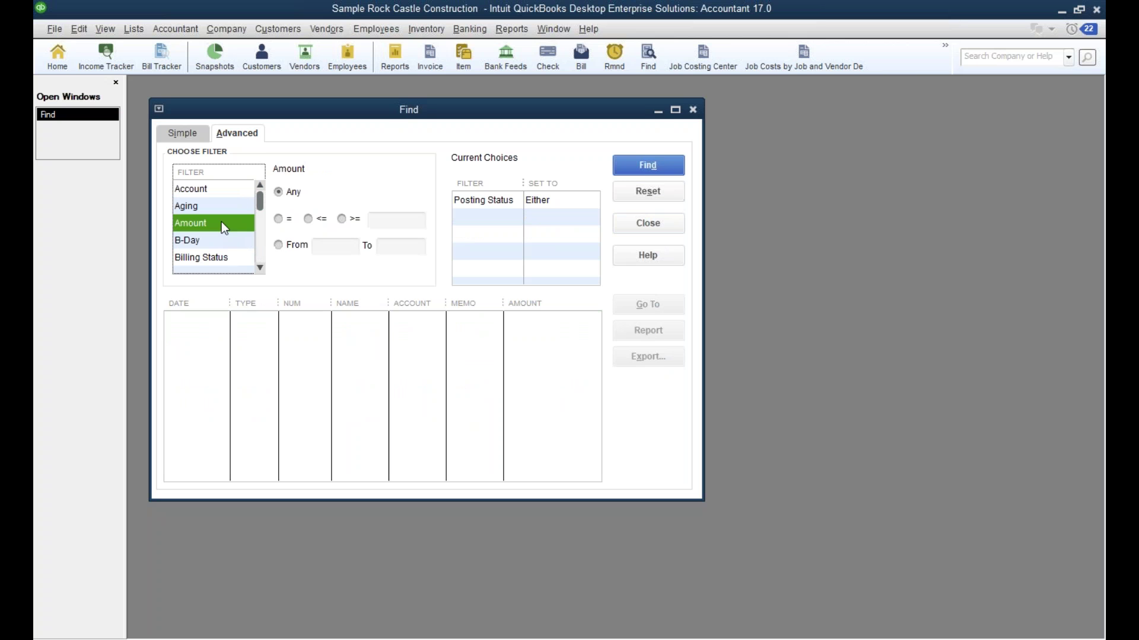
{"action": "left_click", "coordinate": [193, 209]}
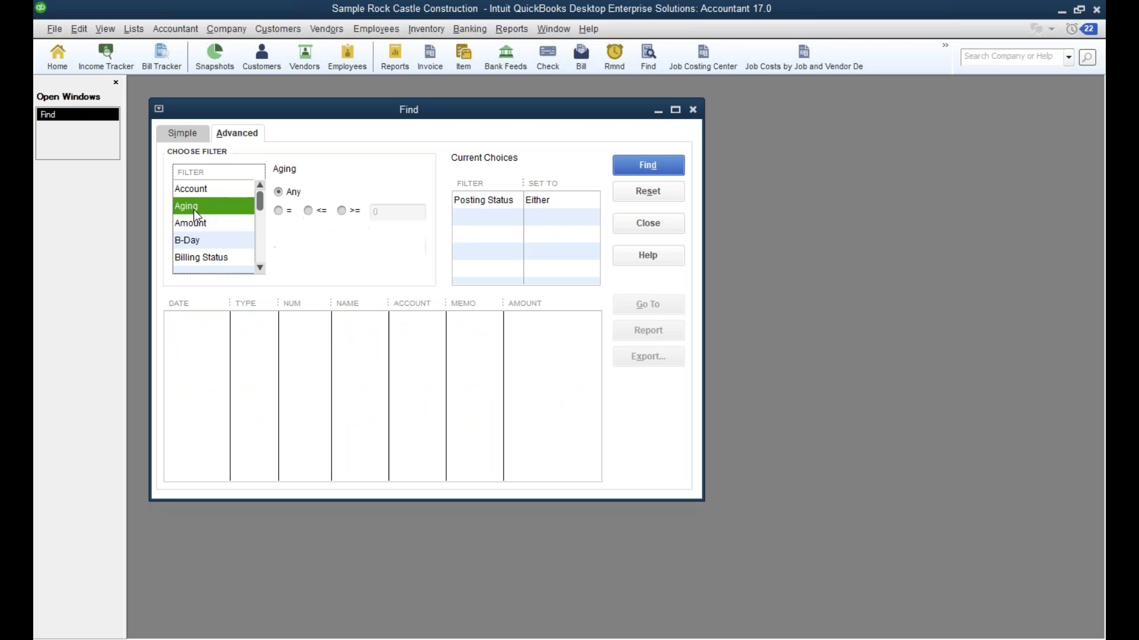
- Set the Entered/Modified filter to start from 12/15/2021, run the search and look through the matching transactions
{"action": "left_click", "coordinate": [204, 242]}
{"action": "key", "text": "e"}
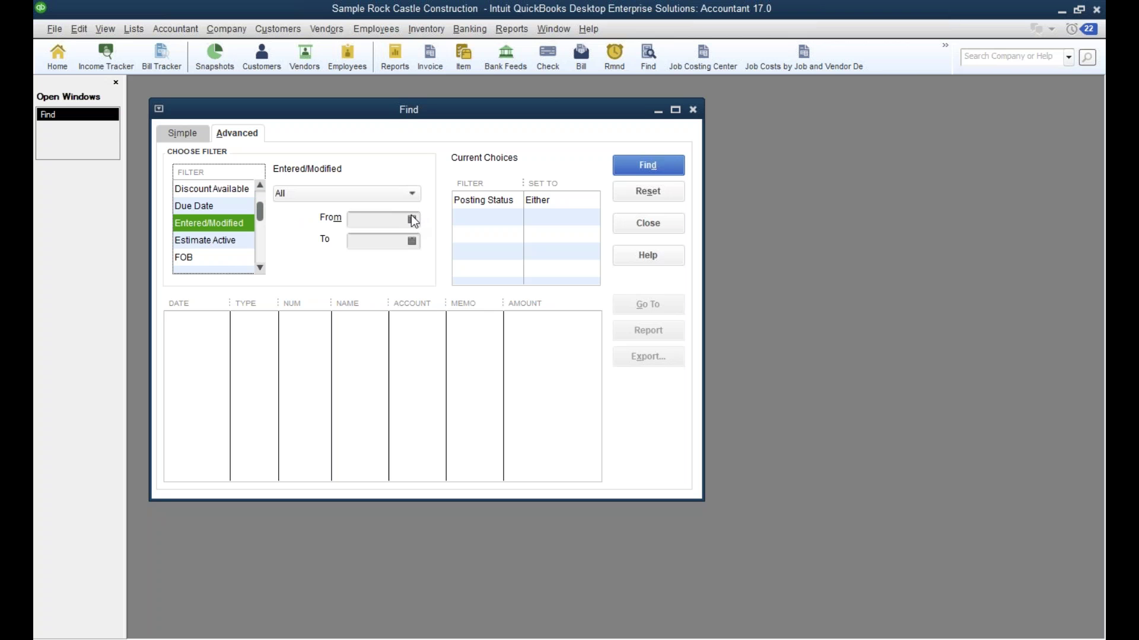
{"action": "left_click", "coordinate": [364, 220]}
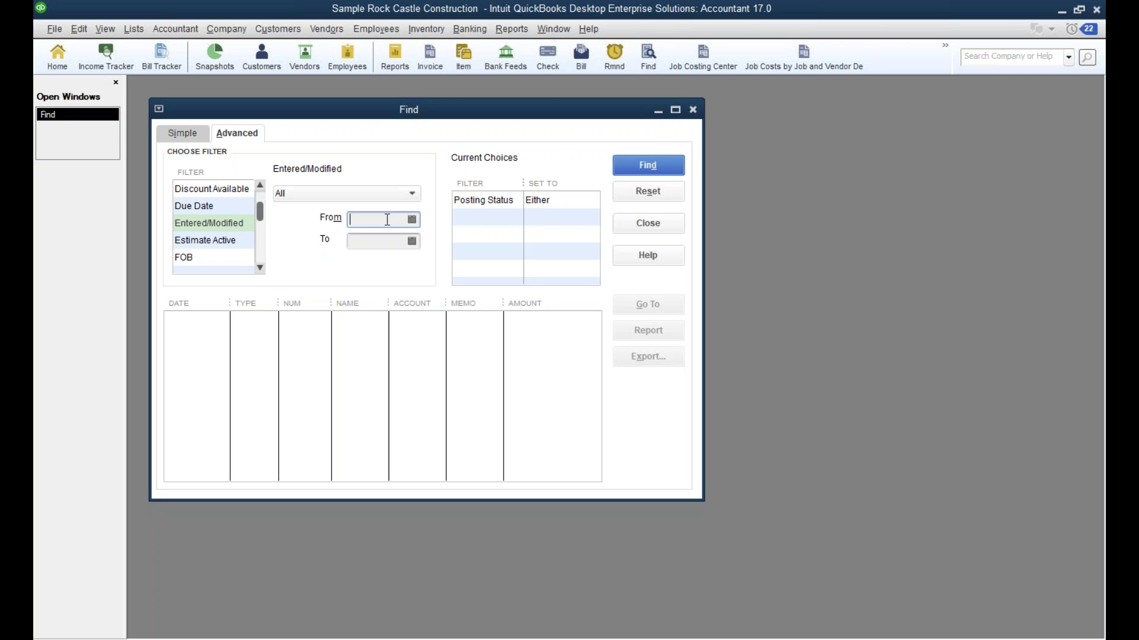
{"action": "key", "text": "t"}
{"action": "left_click", "coordinate": [665, 166]}
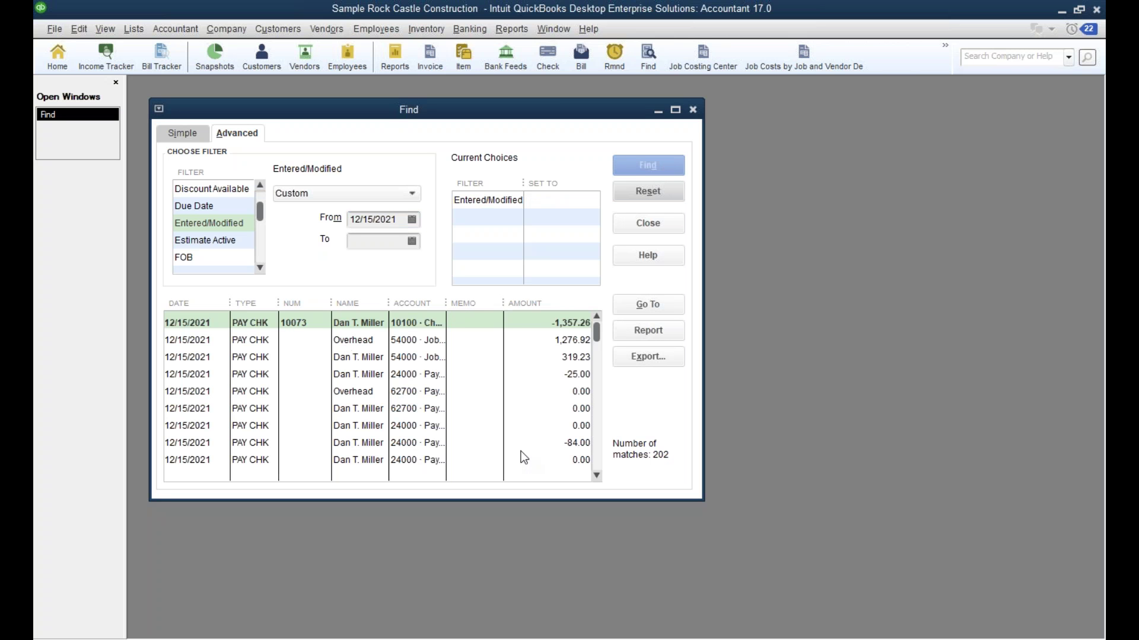
{"action": "scroll", "coordinate": [597, 461], "scroll_direction": "down", "scroll_amount": 10}
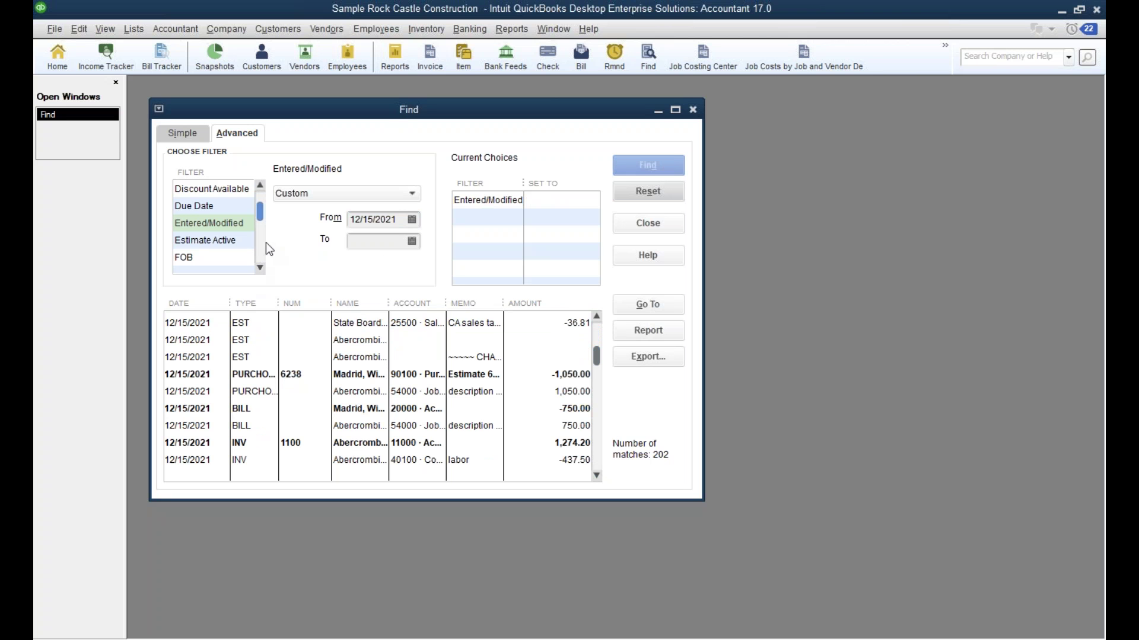
- Display the Customer Type filter's options in the advanced search
{"action": "scroll", "coordinate": [260, 214], "scroll_direction": "up", "scroll_amount": 1}
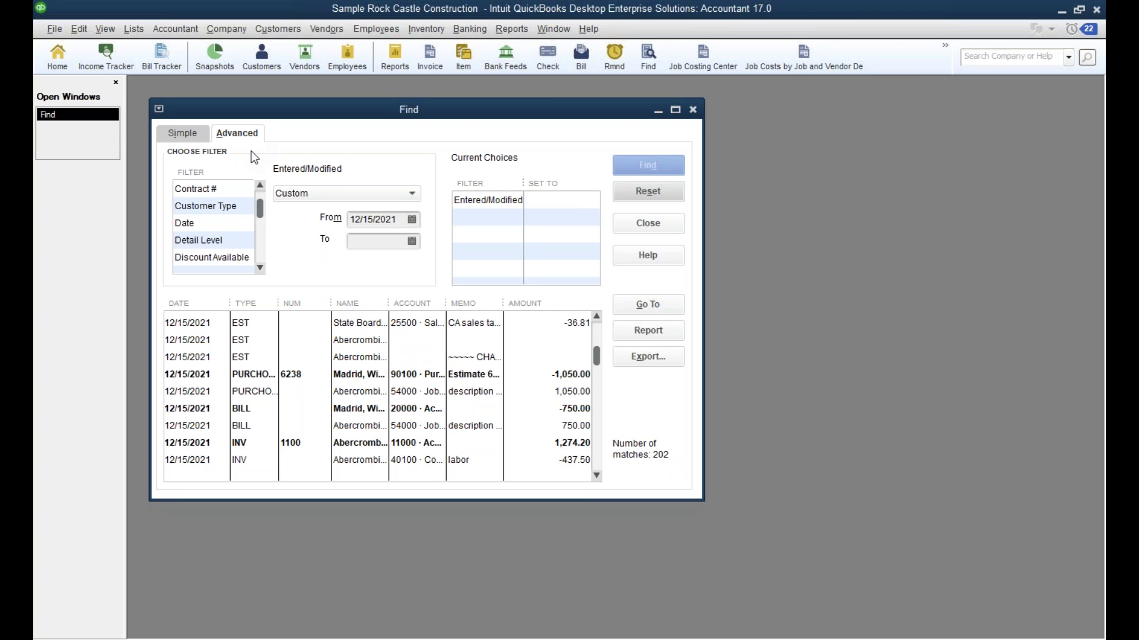
{"action": "left_click", "coordinate": [231, 208]}
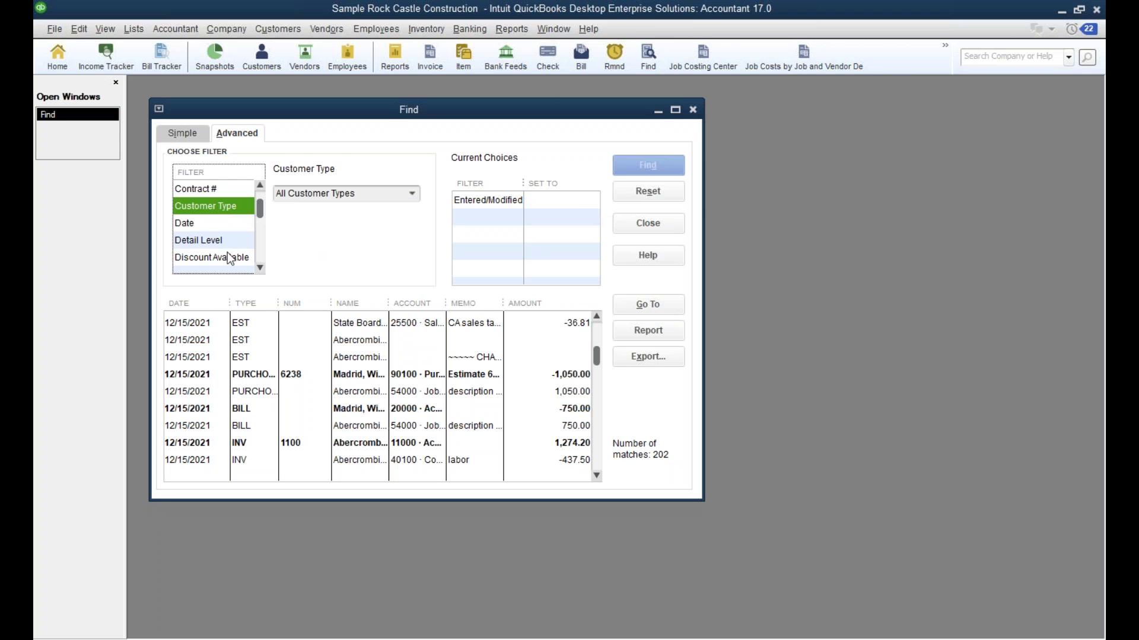